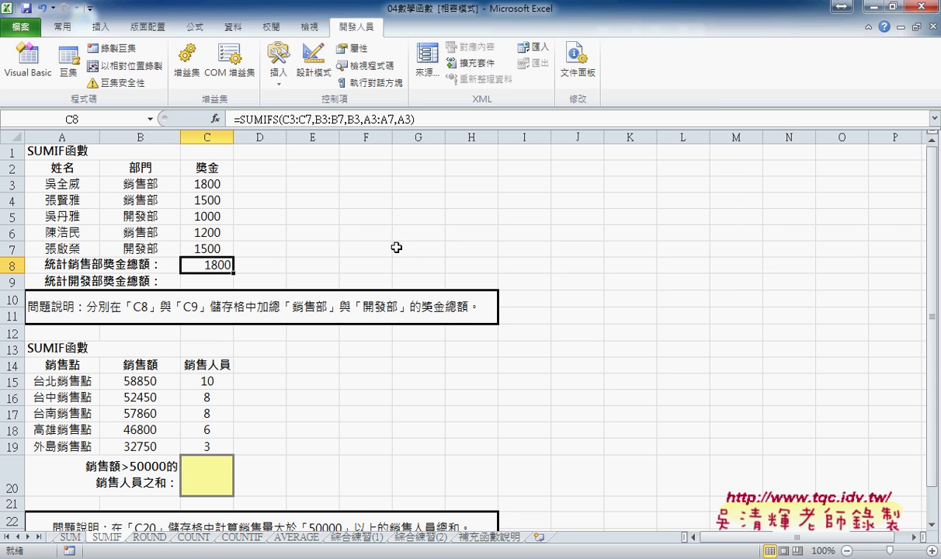
Clear C8, then pick SUMIFS from the Insert Function list, skipping past SUMIF.
key("Delete")
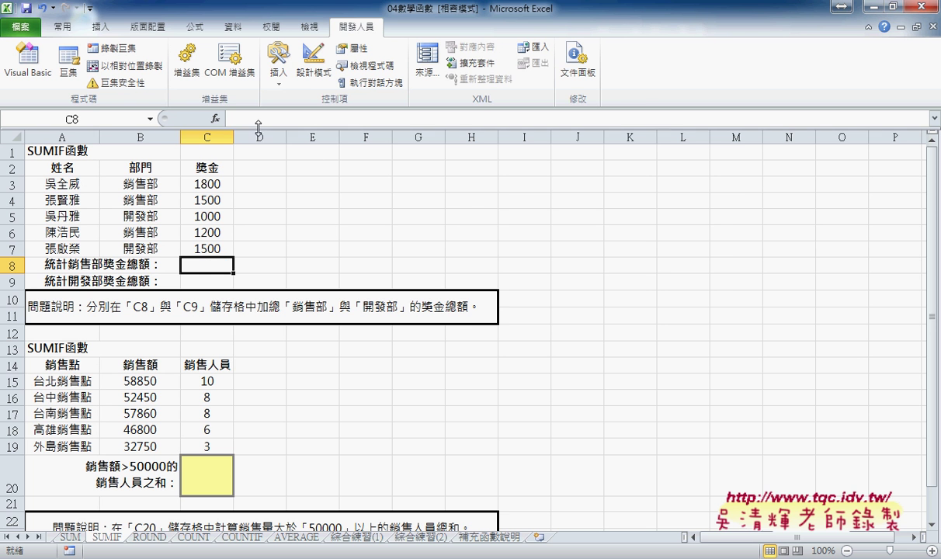
left_click(215, 118)
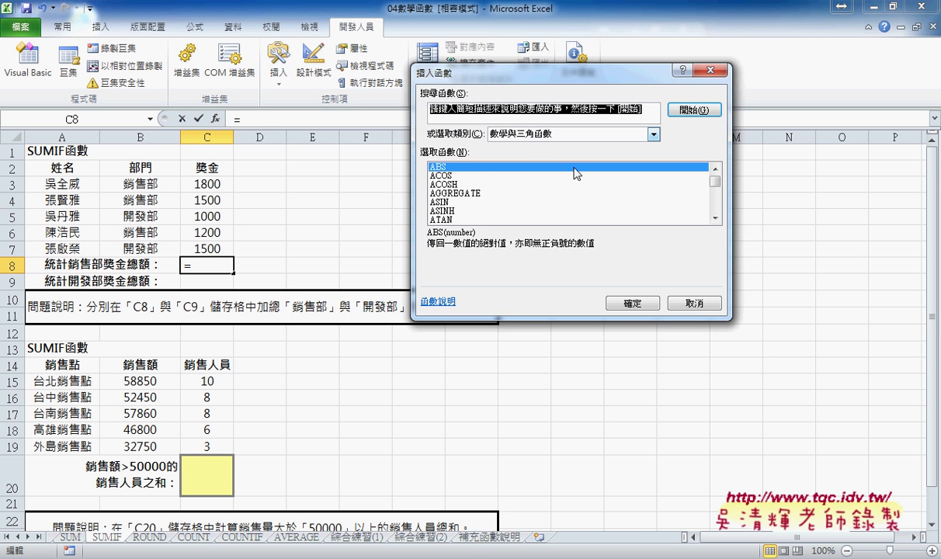
left_click_drag(715, 181, 715, 206)
left_click(715, 168)
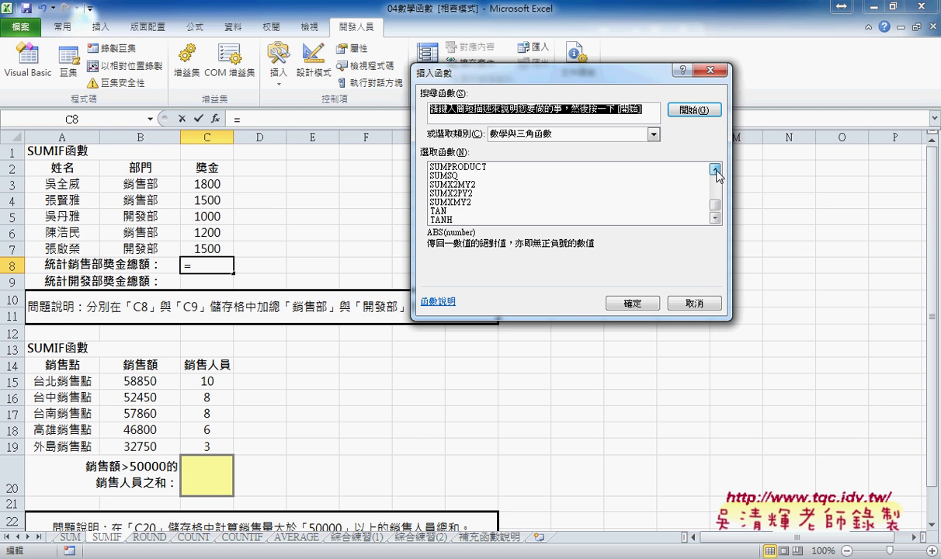
left_click(715, 167)
left_click(715, 168)
left_click(715, 167)
left_click(716, 168)
left_click(459, 185)
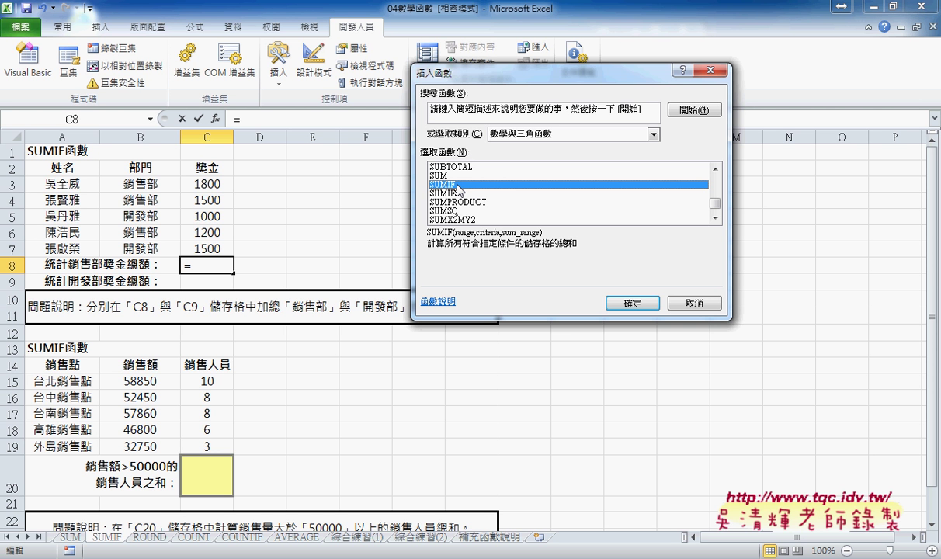
left_click(459, 194)
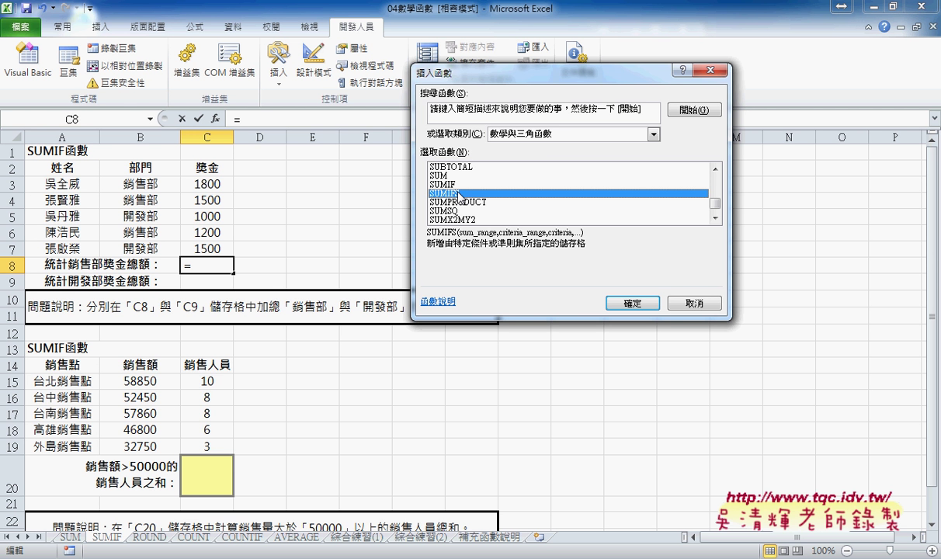
left_click(625, 303)
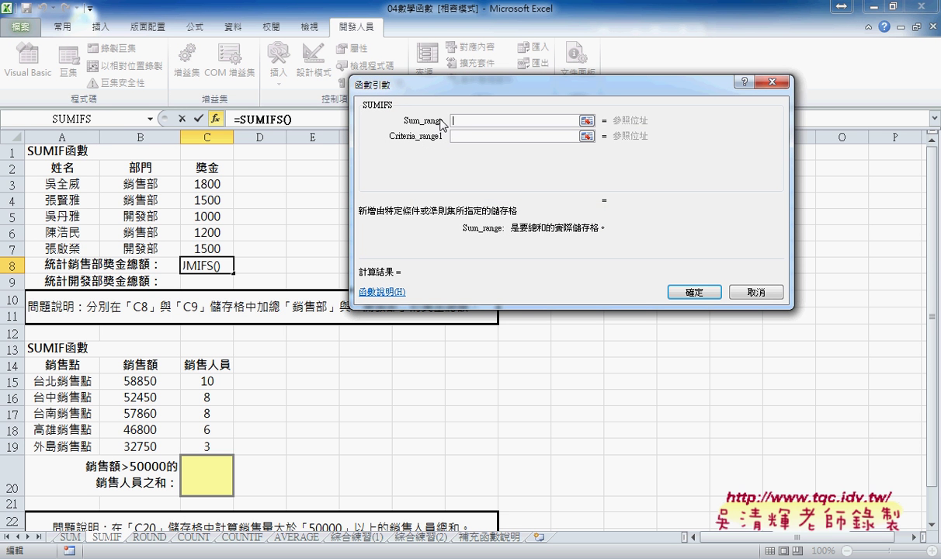
Set Sum_range to C3:C7, Criteria_range1 to B3:B7 and Criteria1 to B3.
left_click_drag(213, 179, 213, 247)
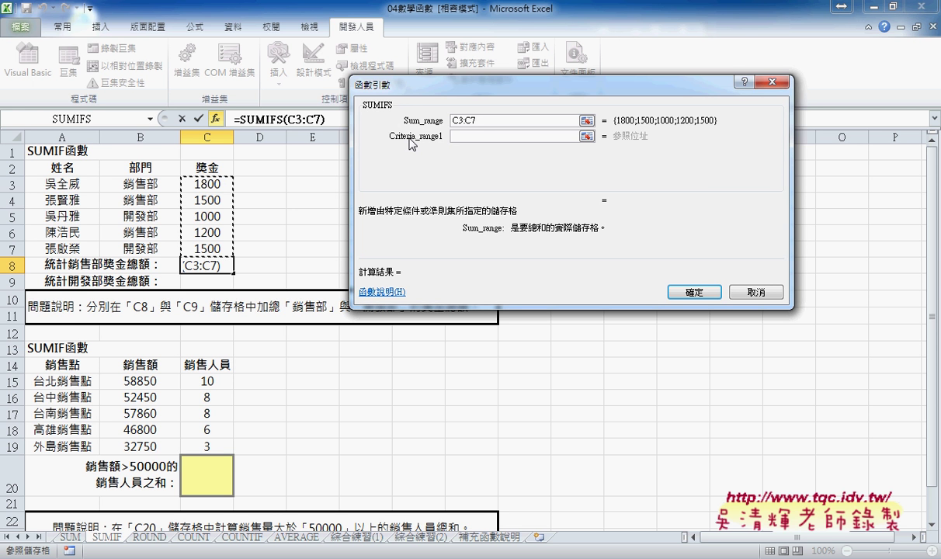
key("Tab")
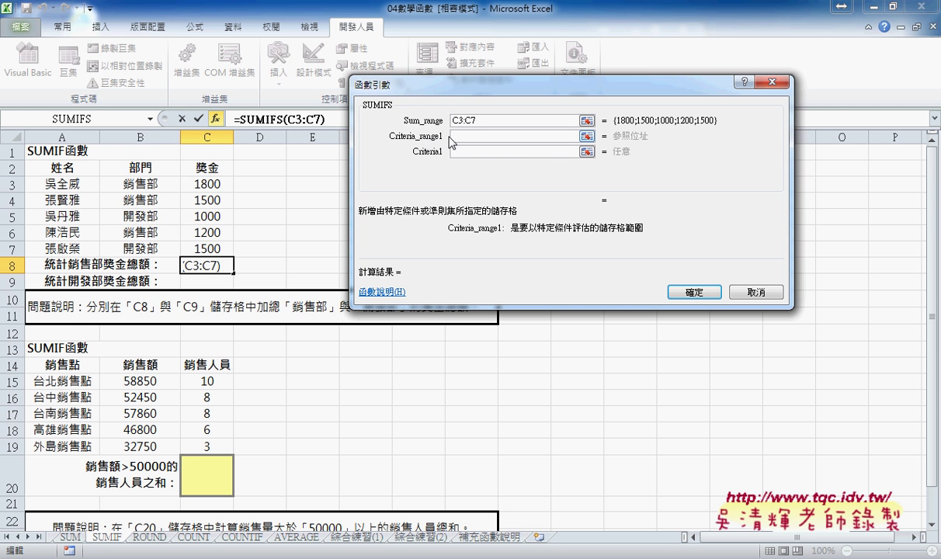
left_click_drag(145, 185, 144, 248)
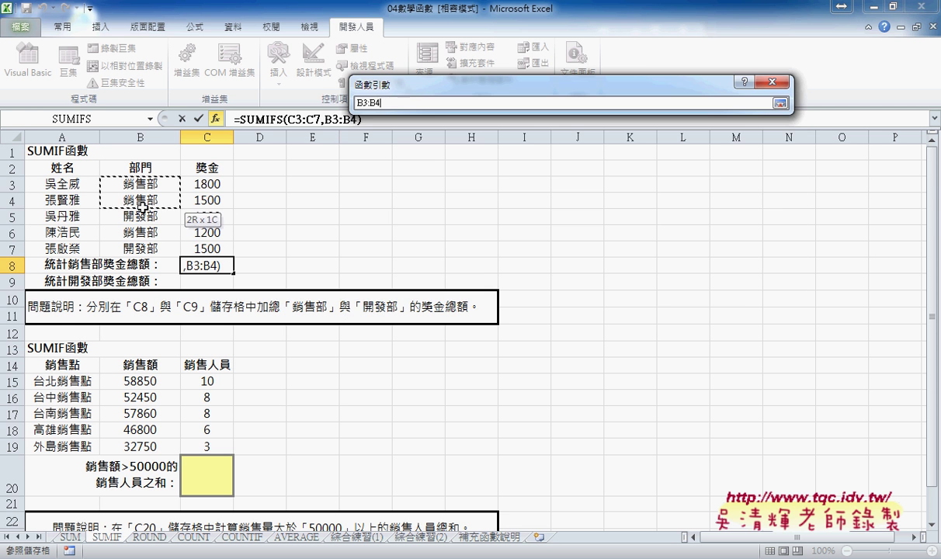
left_click(458, 151)
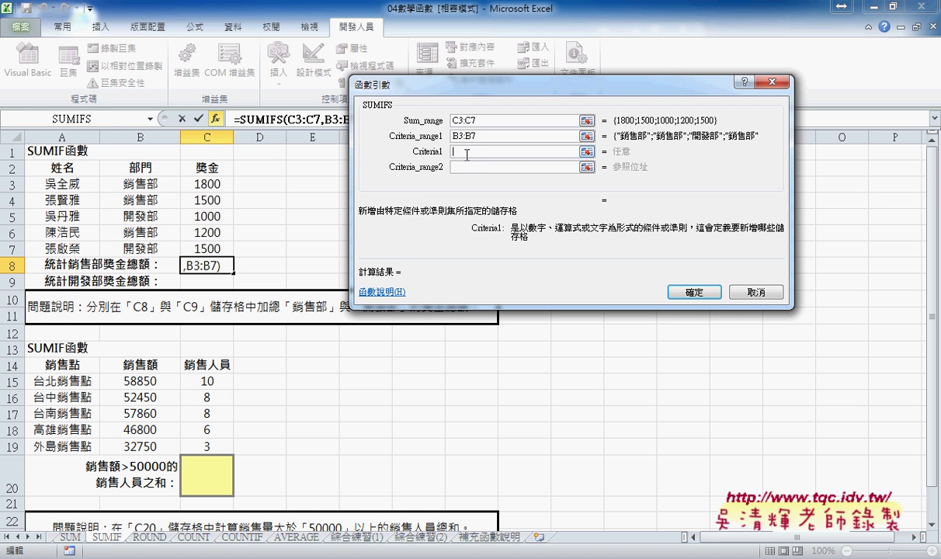
left_click(132, 184)
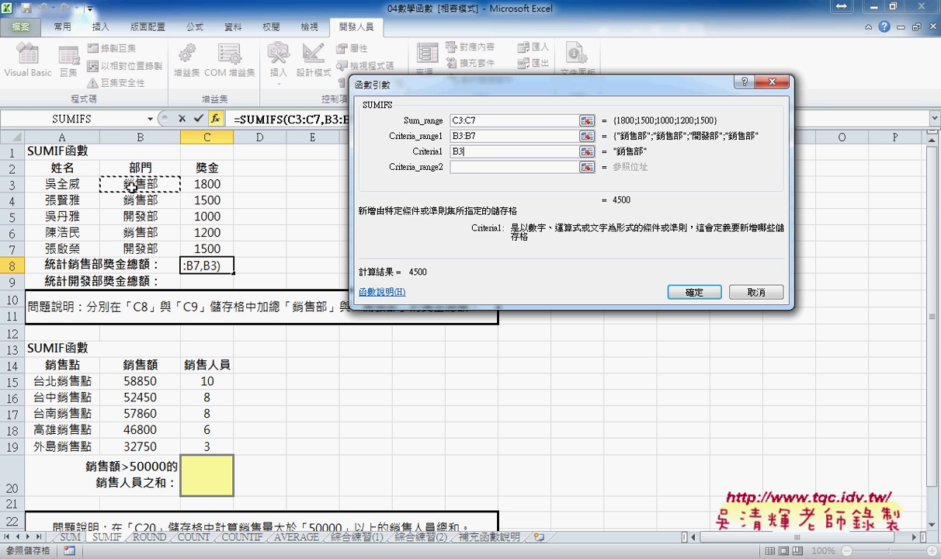
Add Criteria_range2 A3:A7 and Criteria2 A3, then commit the formula to show 1800.
left_click(453, 168)
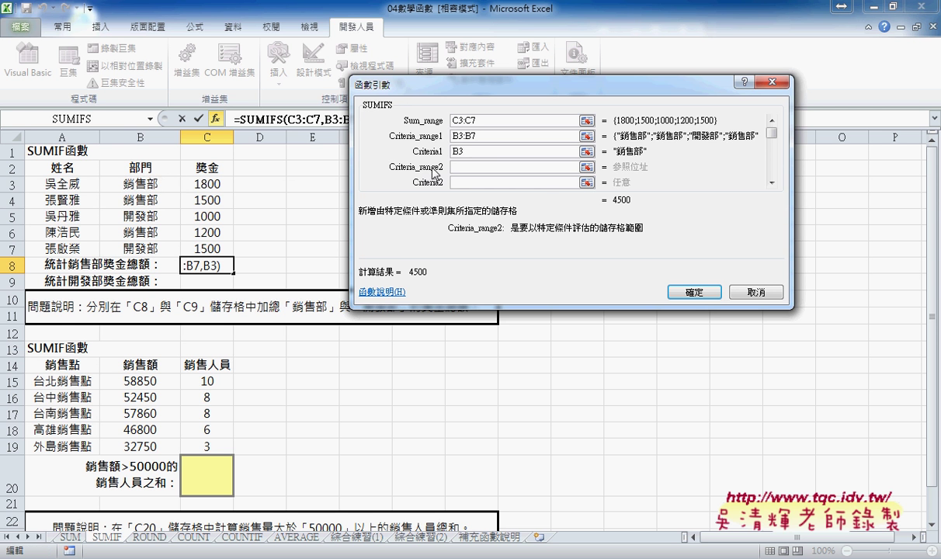
left_click_drag(78, 184, 78, 248)
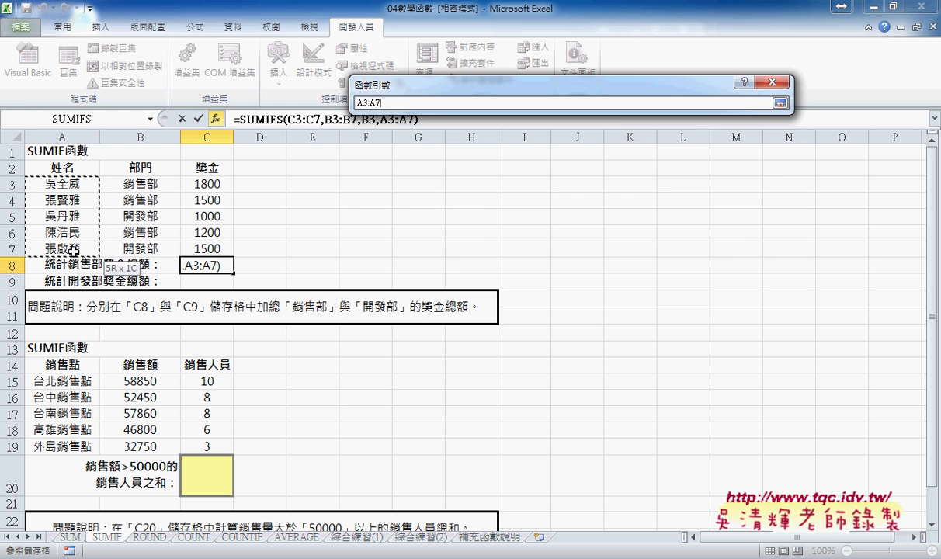
key("Tab")
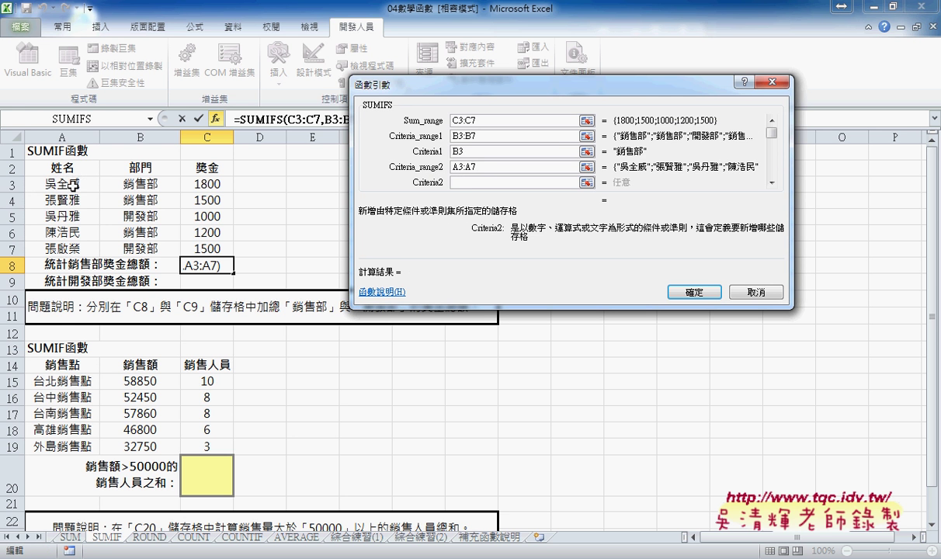
left_click(75, 183)
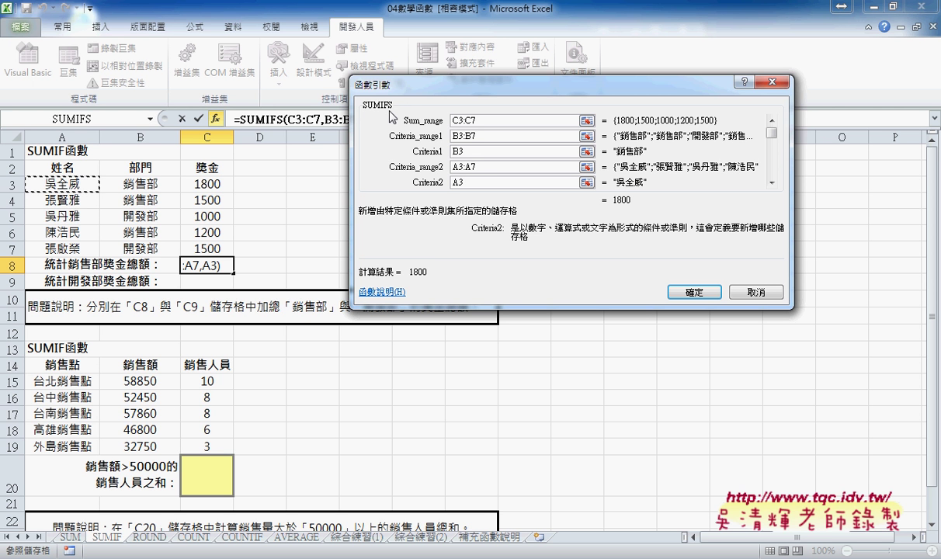
left_click(479, 184)
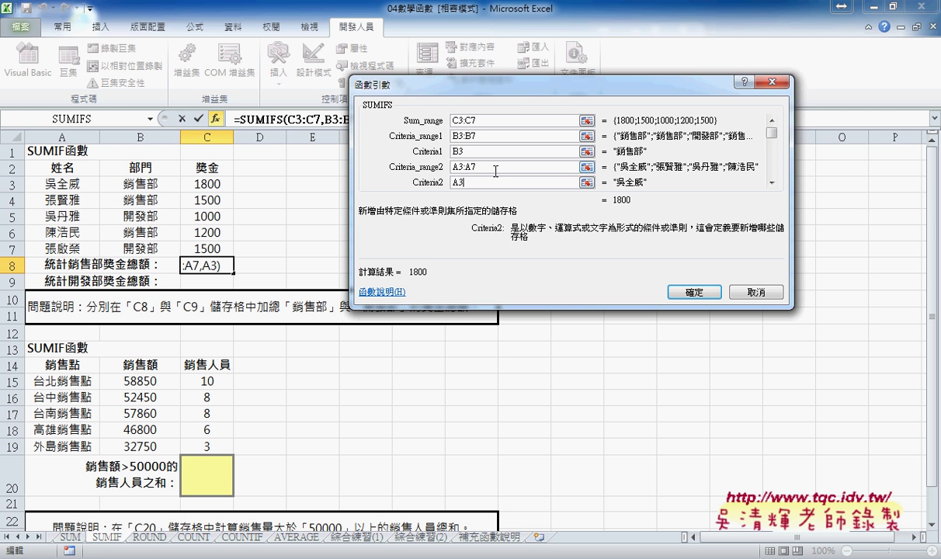
left_click(680, 291)
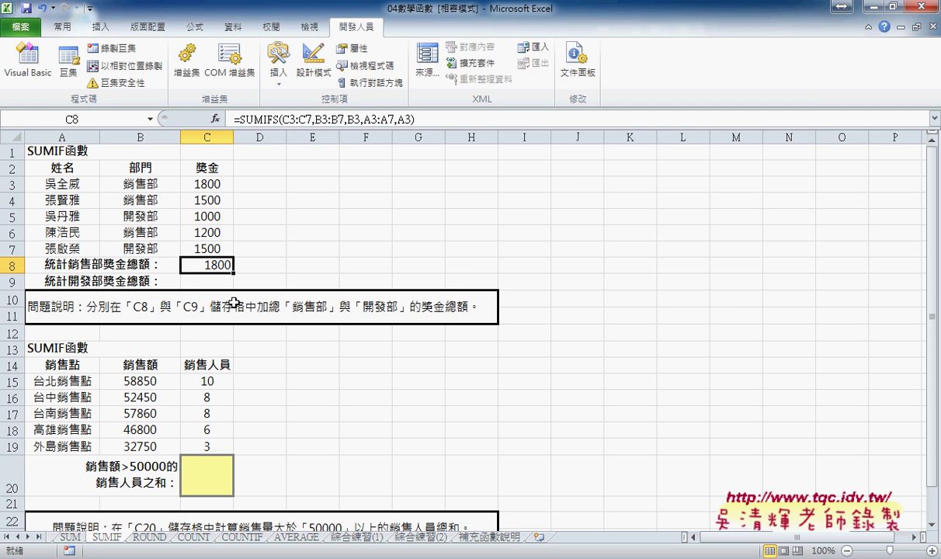
Check the values in B3, A3 and C3, then reopen C8's SUMIFS arguments.
left_click(142, 187)
left_click(56, 183)
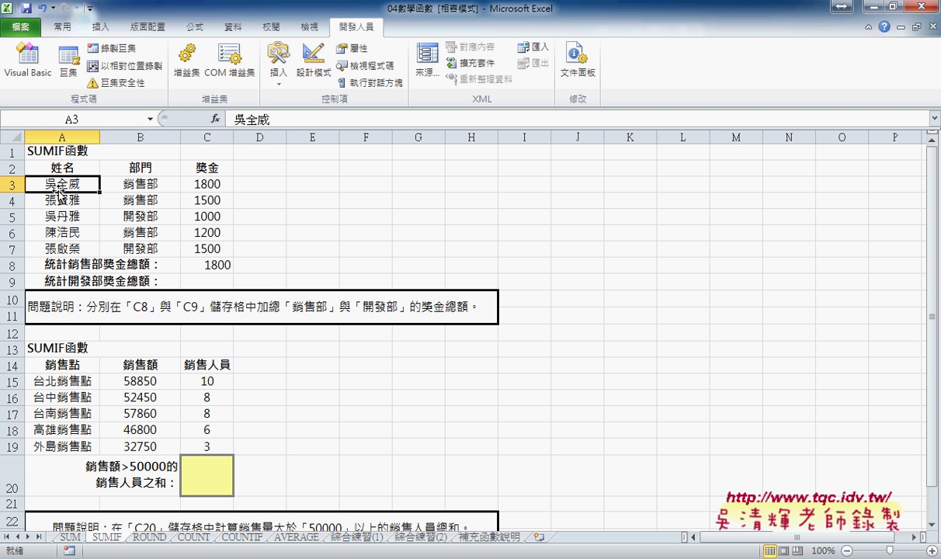
left_click(208, 181)
left_click(217, 264)
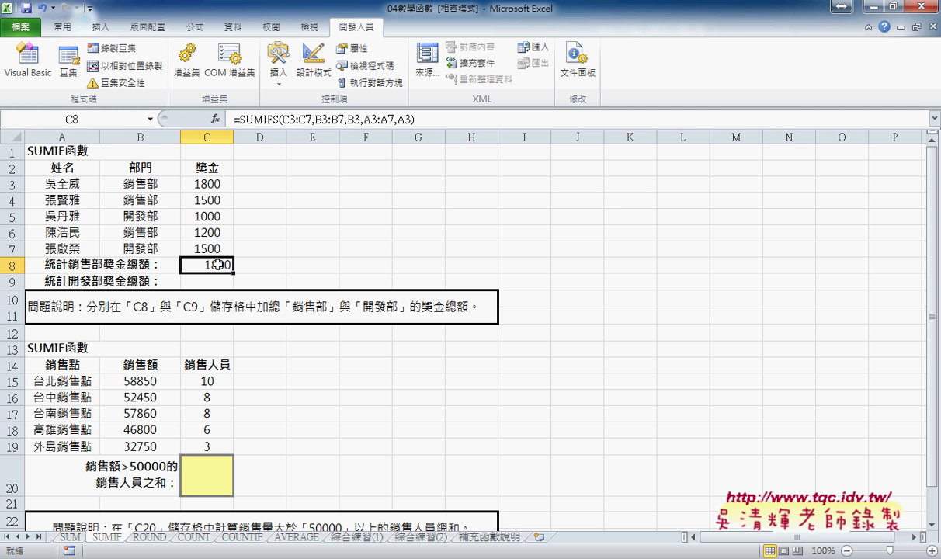
left_click(245, 119)
left_click(217, 118)
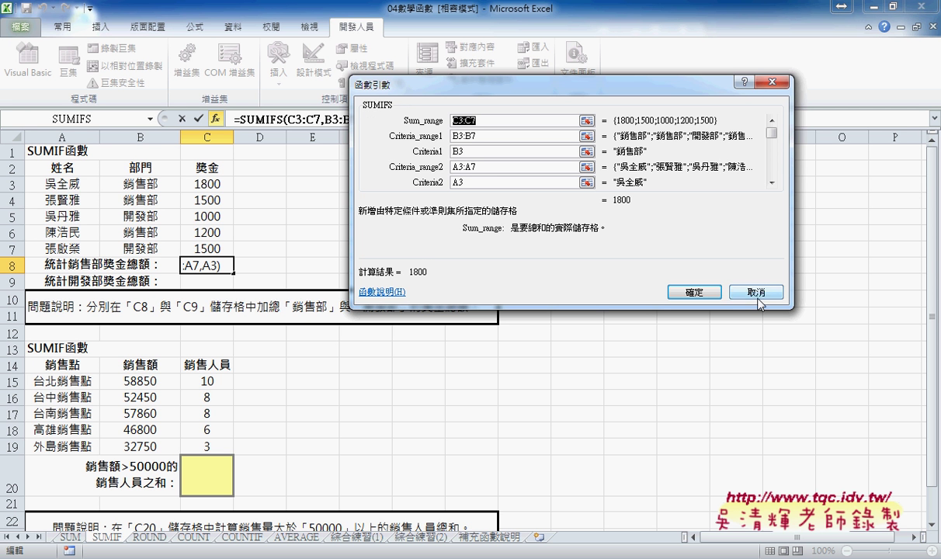
left_click(703, 292)
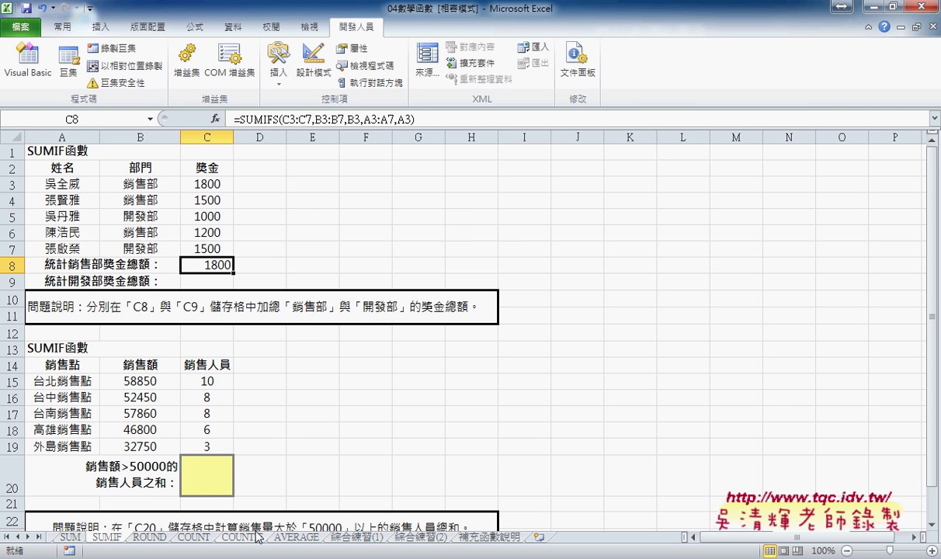
On the COUNT sheet, start a function in E8 and filter to the Statistical (統計) category.
left_click(191, 537)
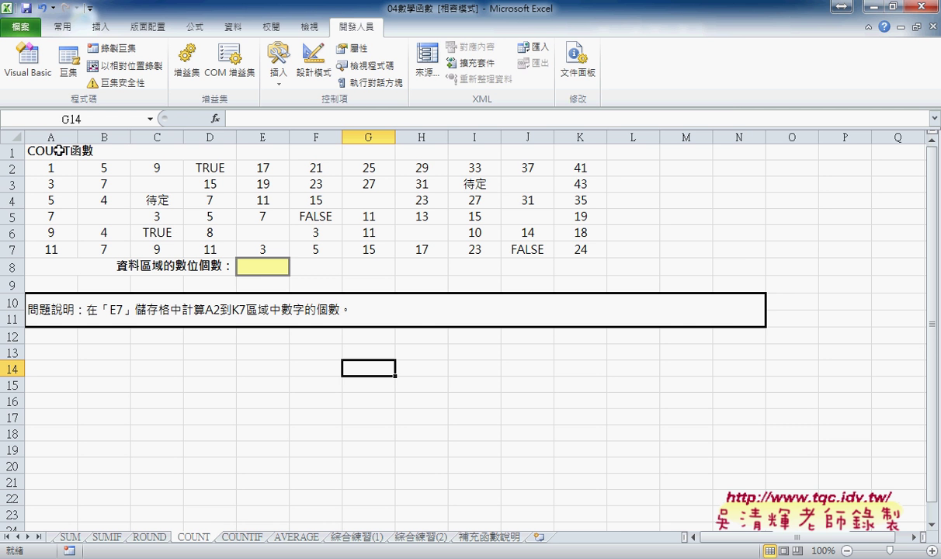
left_click(244, 262)
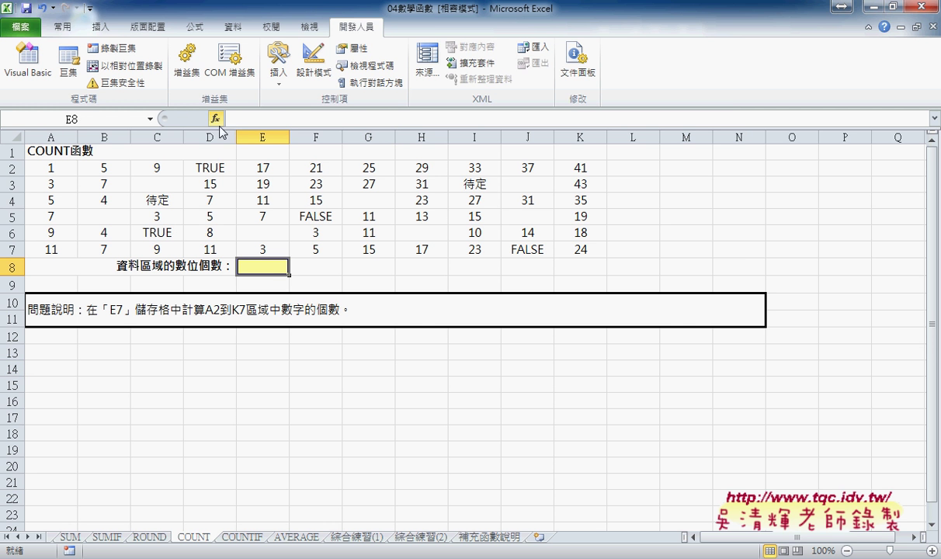
left_click(215, 118)
left_click(537, 136)
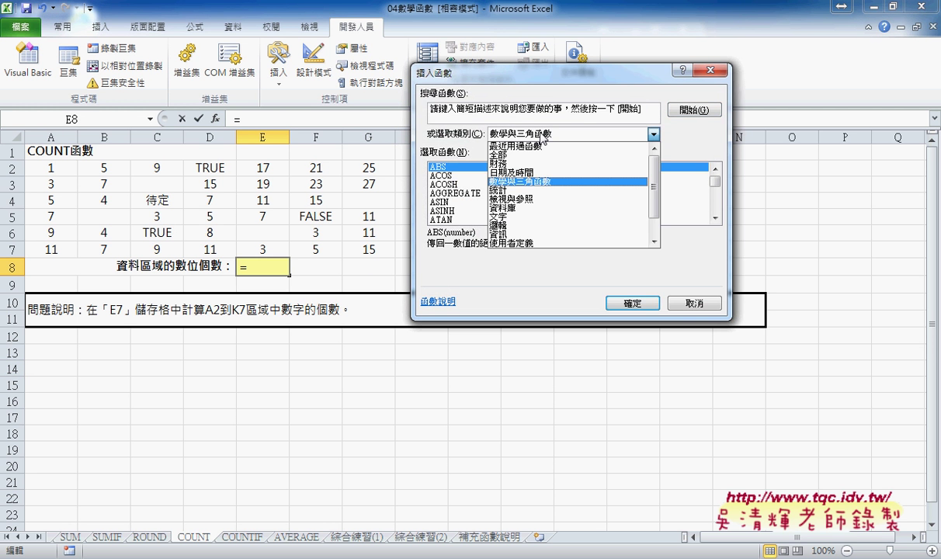
left_click(497, 189)
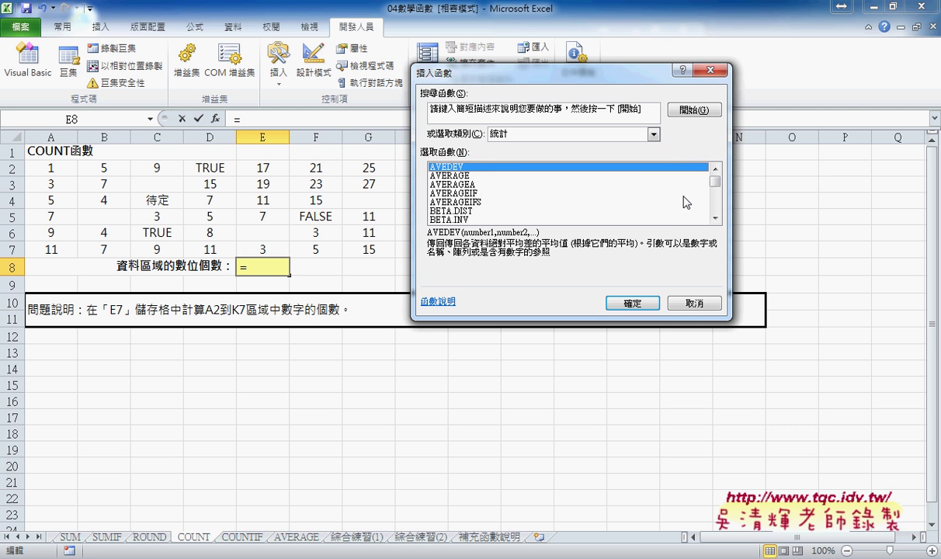
Compare COUNT, COUNTA and COUNTBLANK, scroll to COUNTIF and COUNTIFS, then settle on COUNT.
left_click_drag(715, 221, 715, 220)
left_click(448, 201)
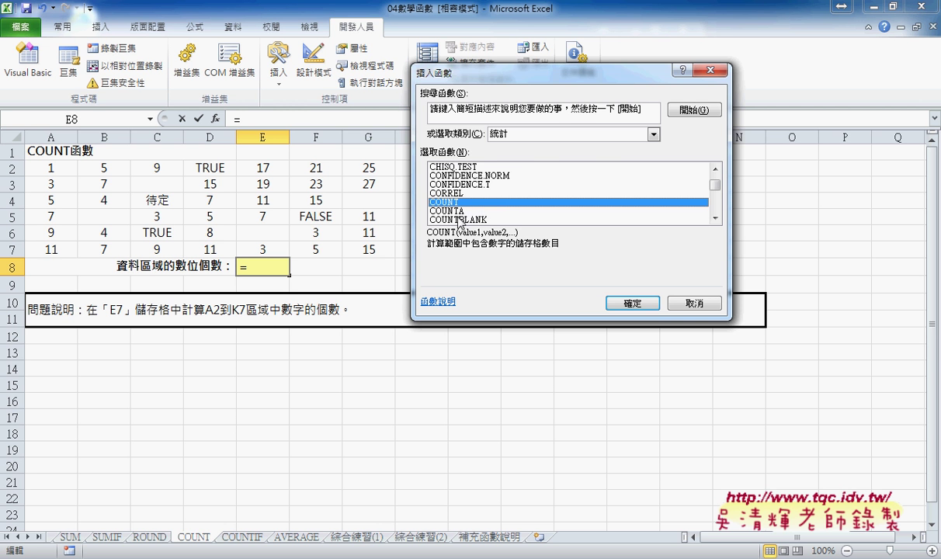
left_click(439, 211)
left_click(438, 220)
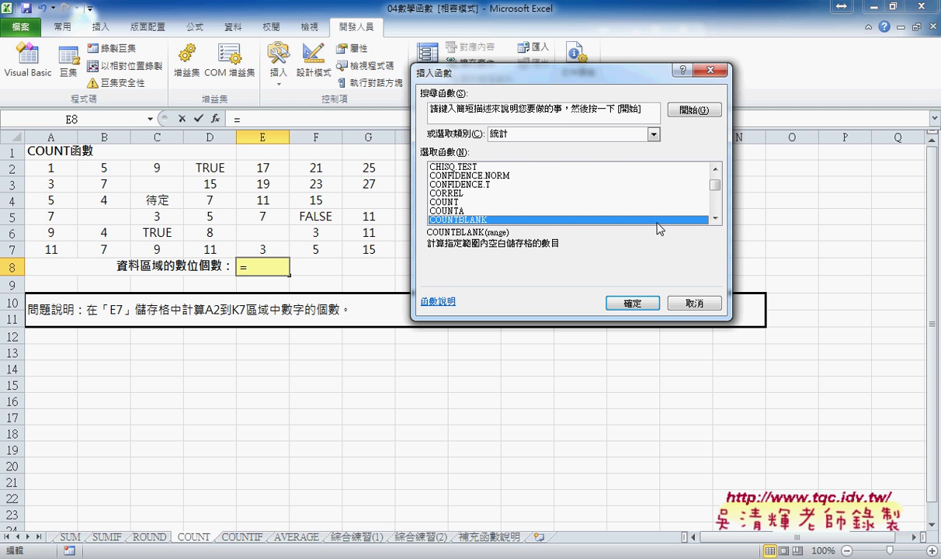
left_click(715, 219)
left_click(715, 220)
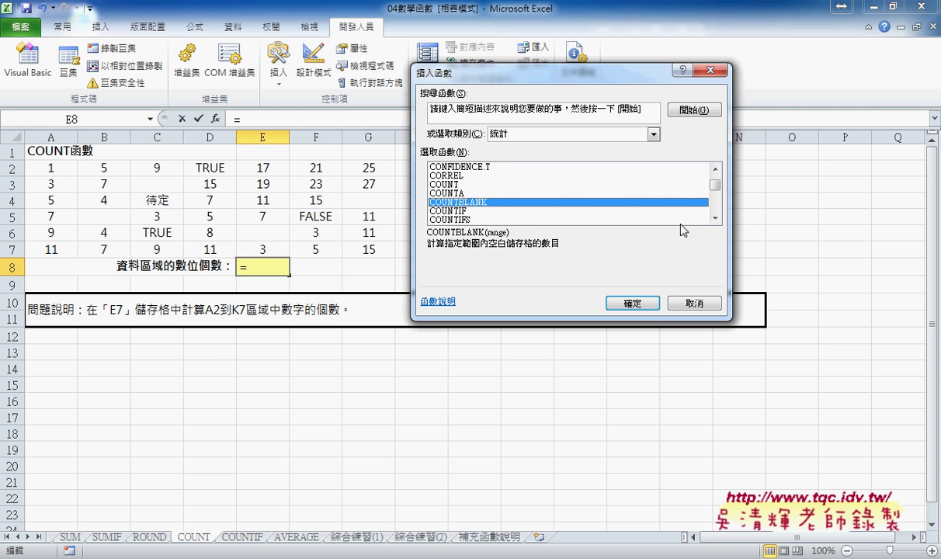
left_click(715, 219)
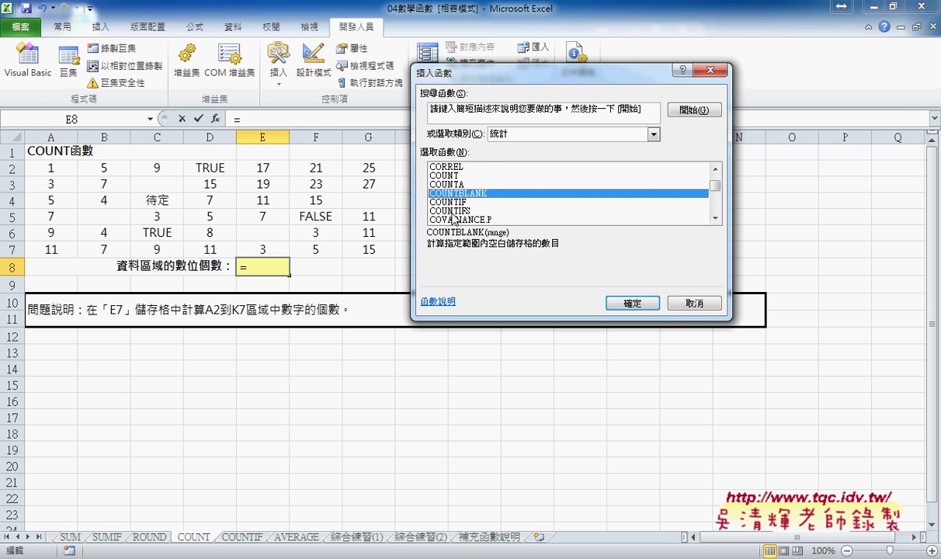
left_click(439, 176)
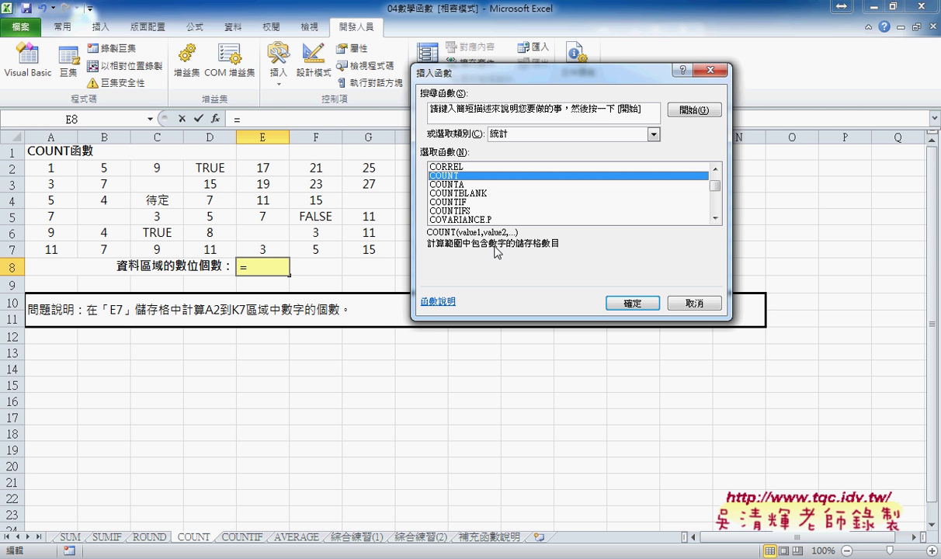
left_click_drag(494, 260, 505, 251)
key("Escape")
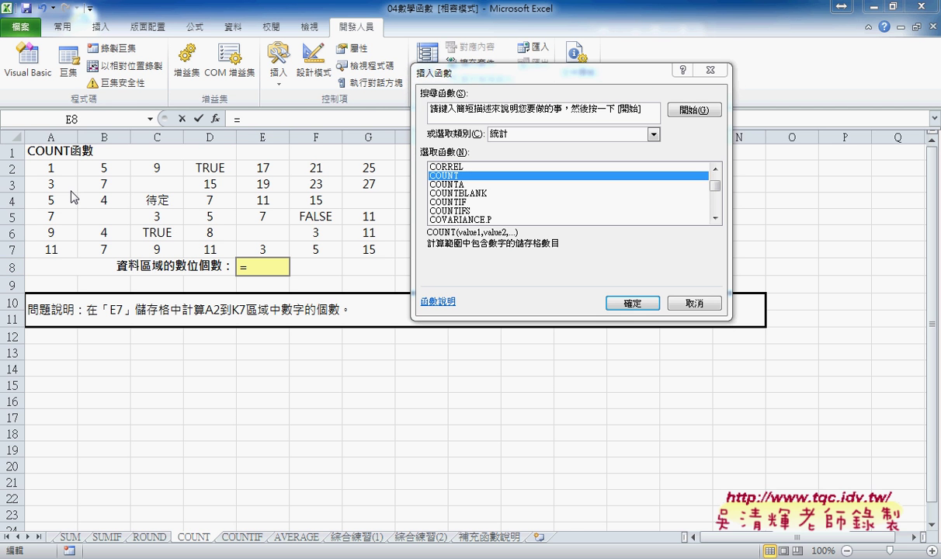
left_click(430, 184)
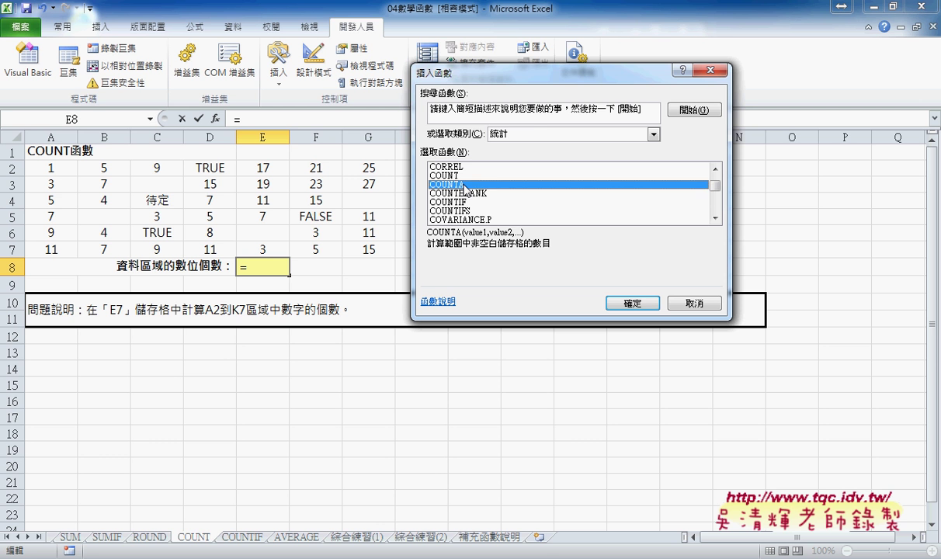
left_click(464, 193)
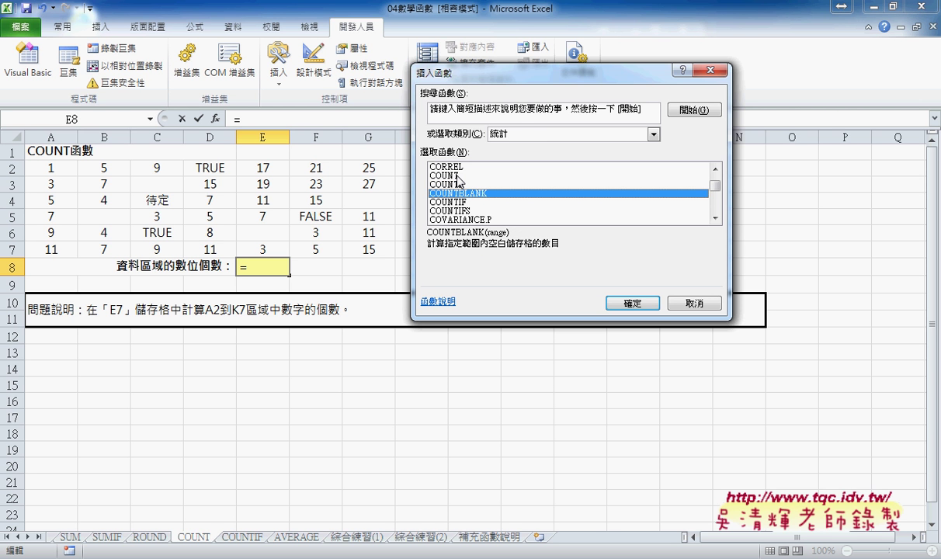
left_click(458, 176)
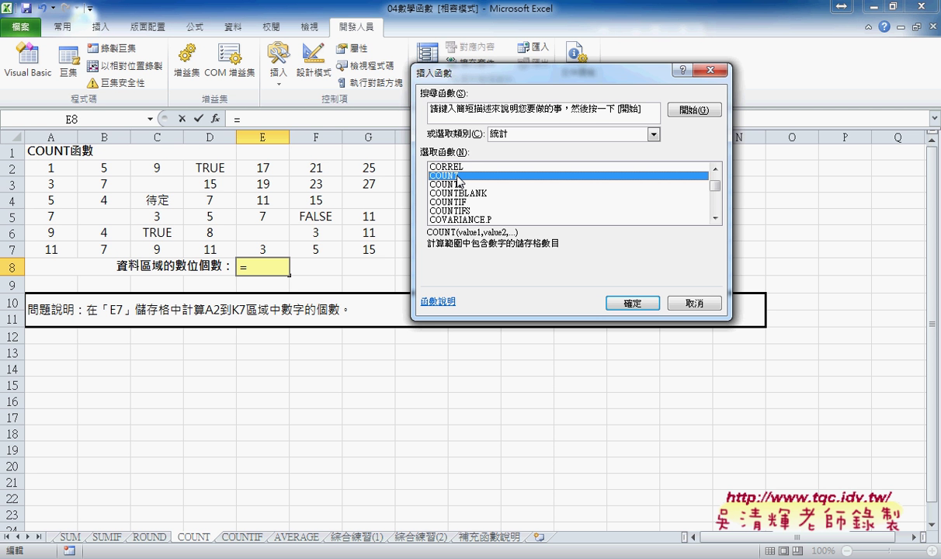
left_click(461, 202)
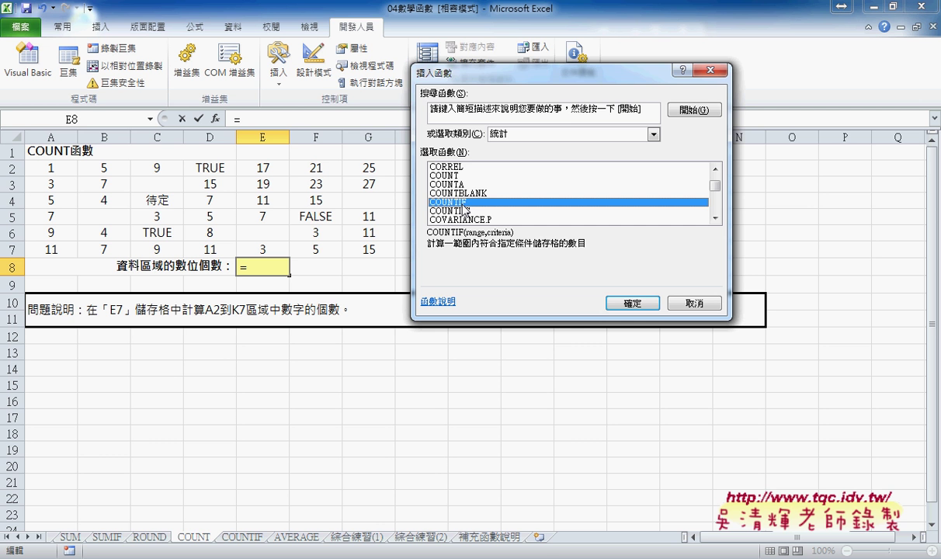
left_click(474, 211)
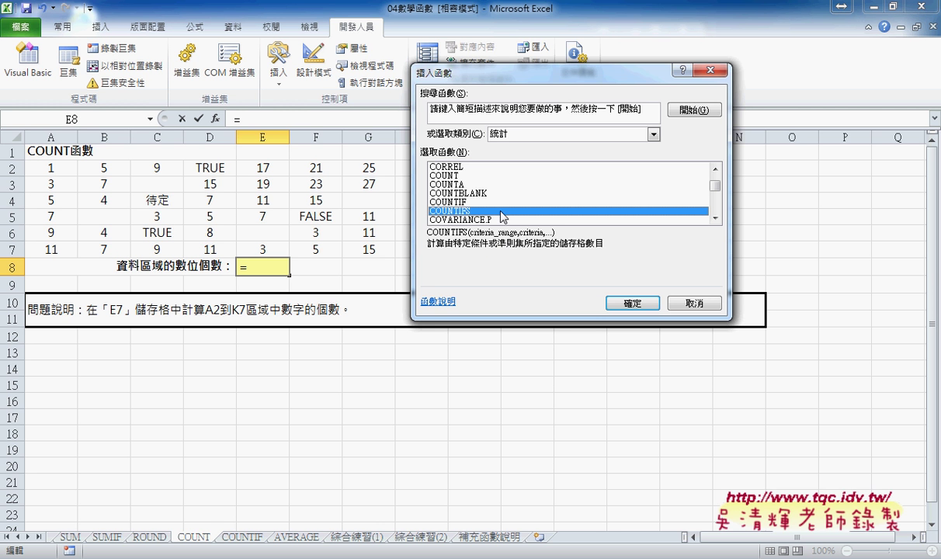
left_click(455, 177)
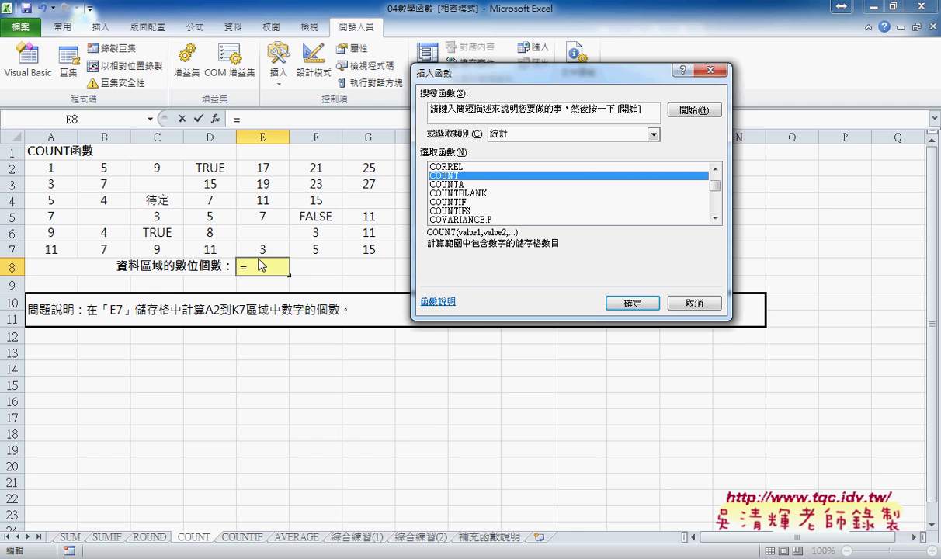